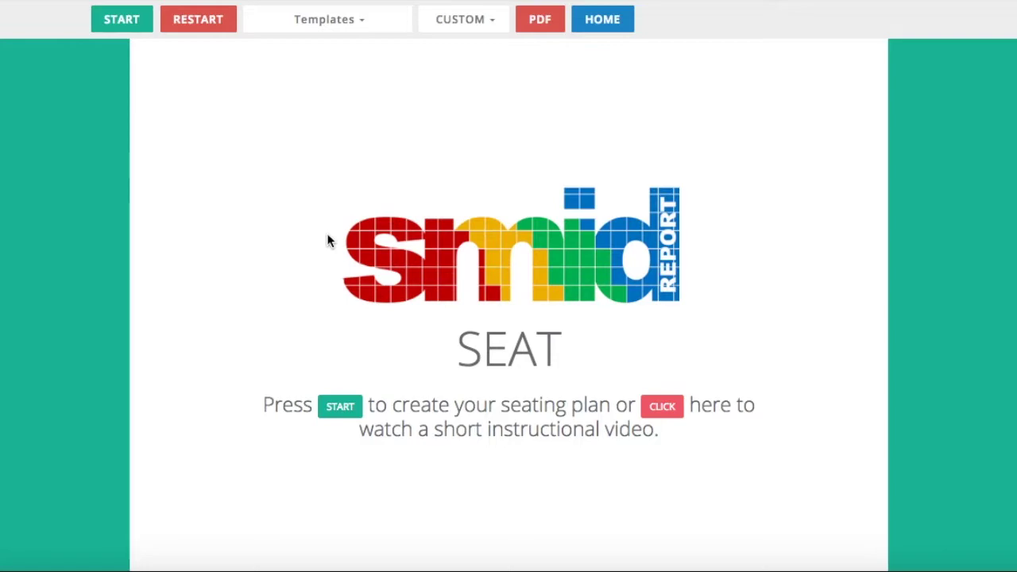
Start a seating plan with the SMID data for Year Group 11, Additional Science, class 11Sc1, Data Capture 16.
{"action": "left_click", "coordinate": [115, 26]}
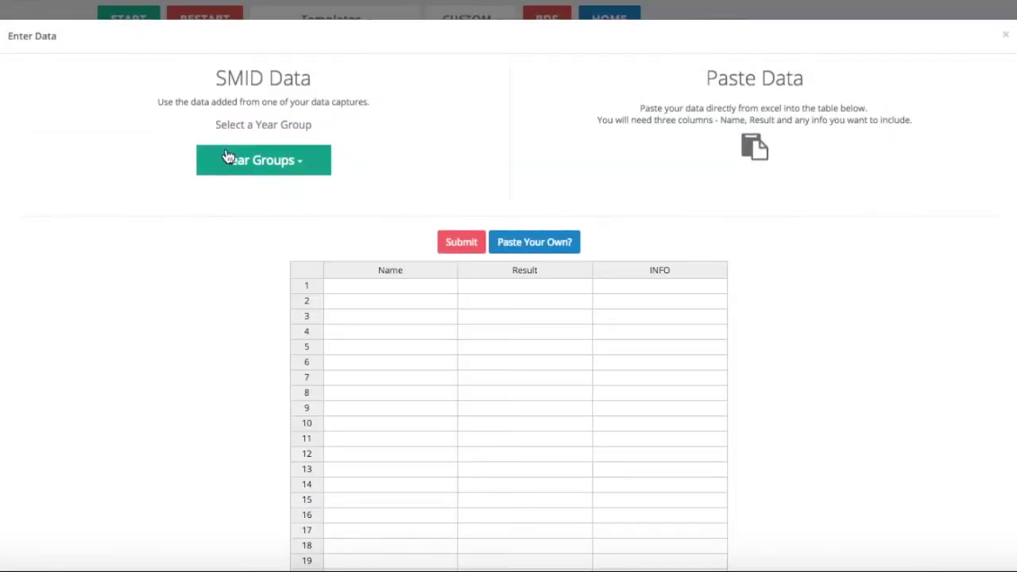
{"action": "left_click", "coordinate": [253, 161]}
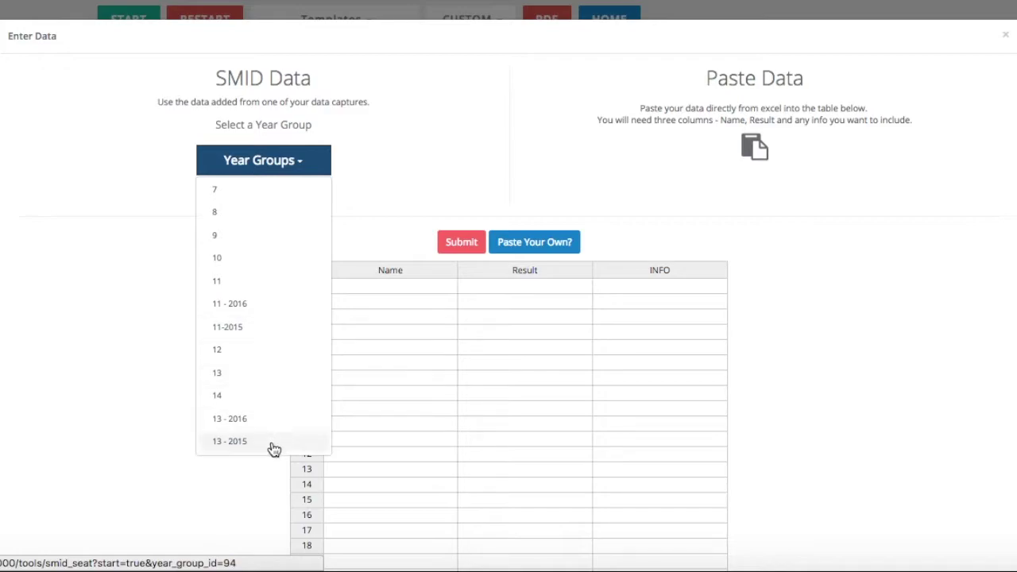
{"action": "left_click", "coordinate": [219, 285]}
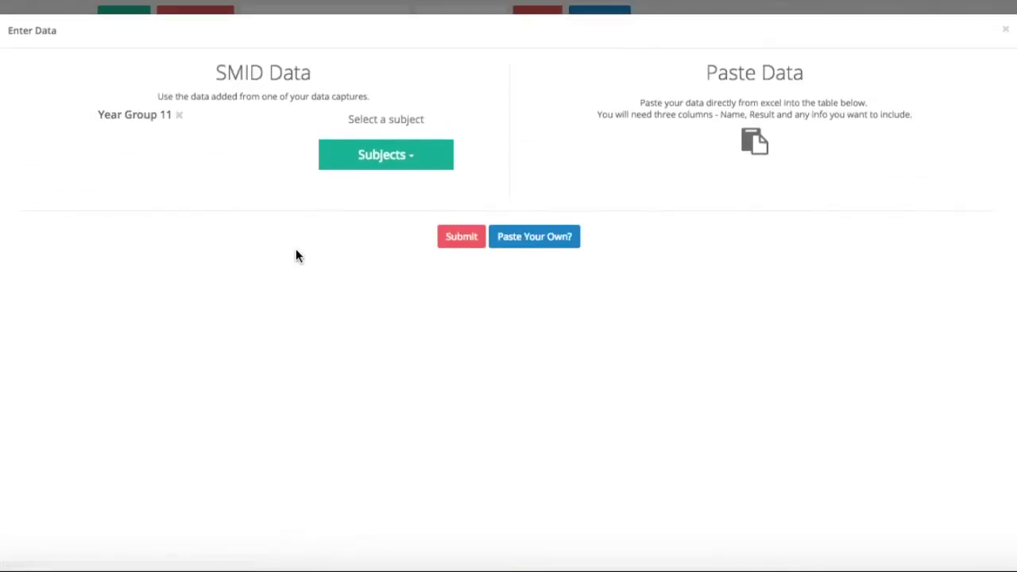
{"action": "left_click", "coordinate": [370, 161]}
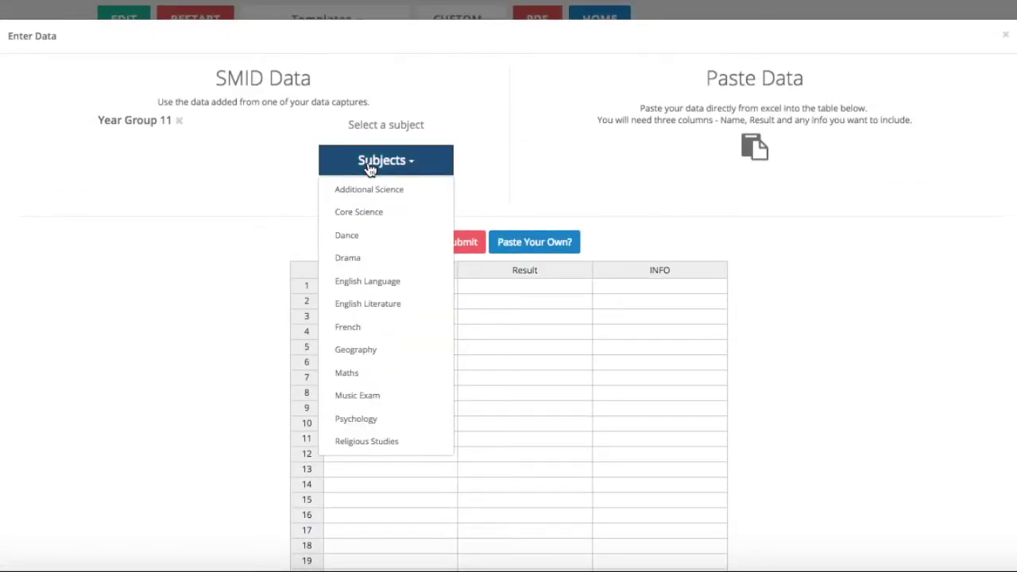
{"action": "left_click", "coordinate": [366, 190]}
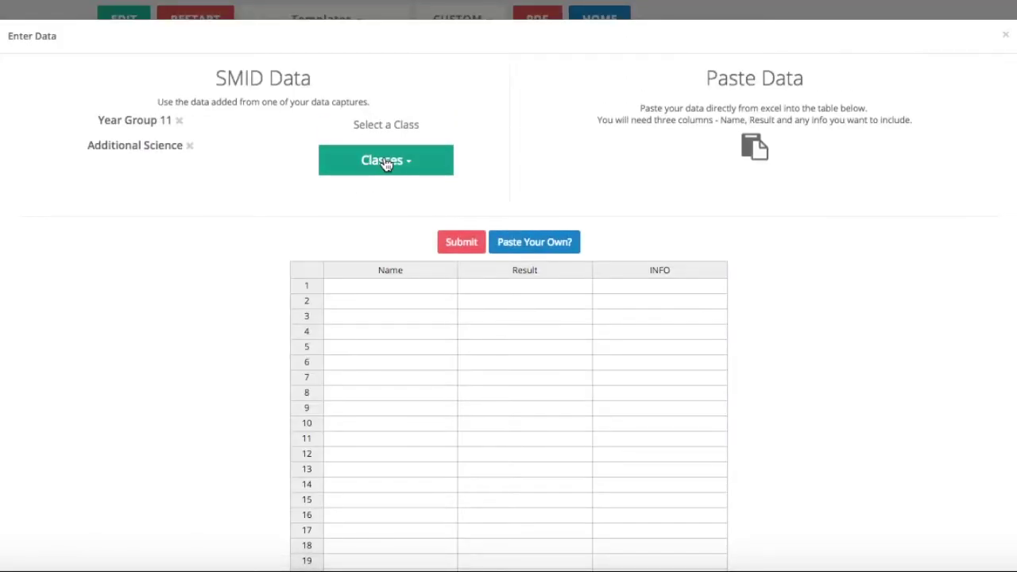
{"action": "left_click", "coordinate": [386, 161]}
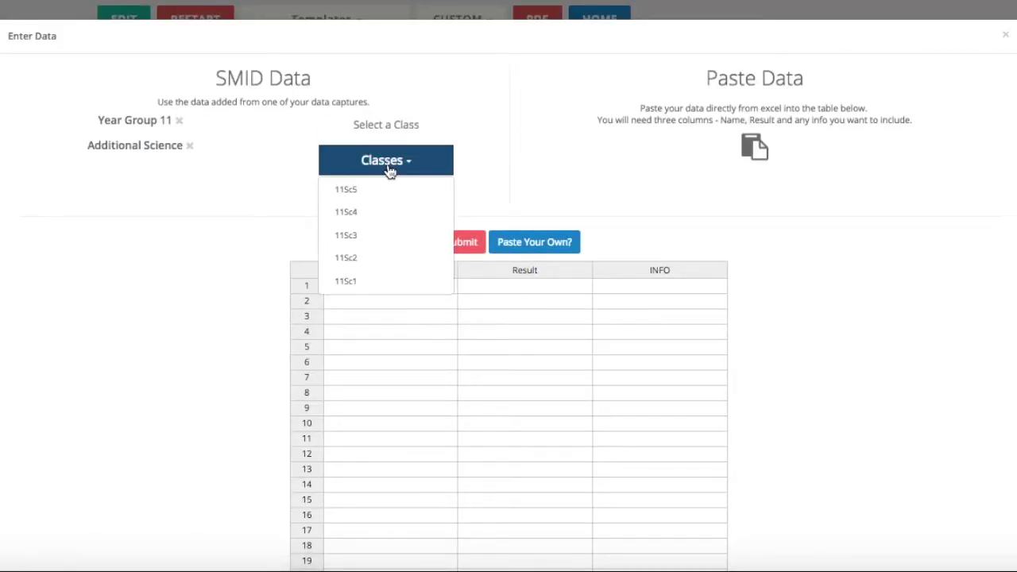
{"action": "left_click", "coordinate": [359, 280]}
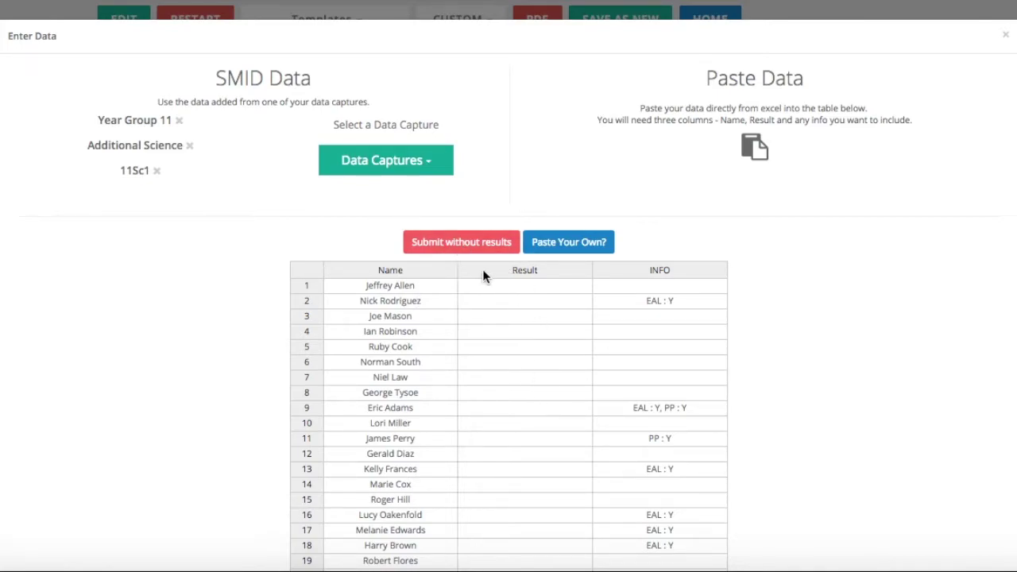
{"action": "left_click", "coordinate": [426, 164]}
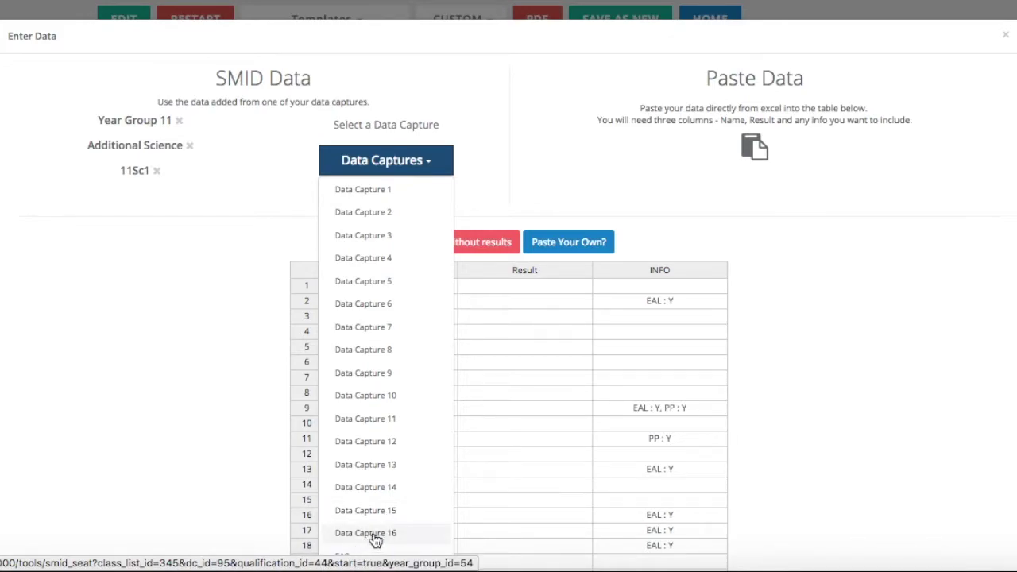
{"action": "left_click", "coordinate": [374, 540]}
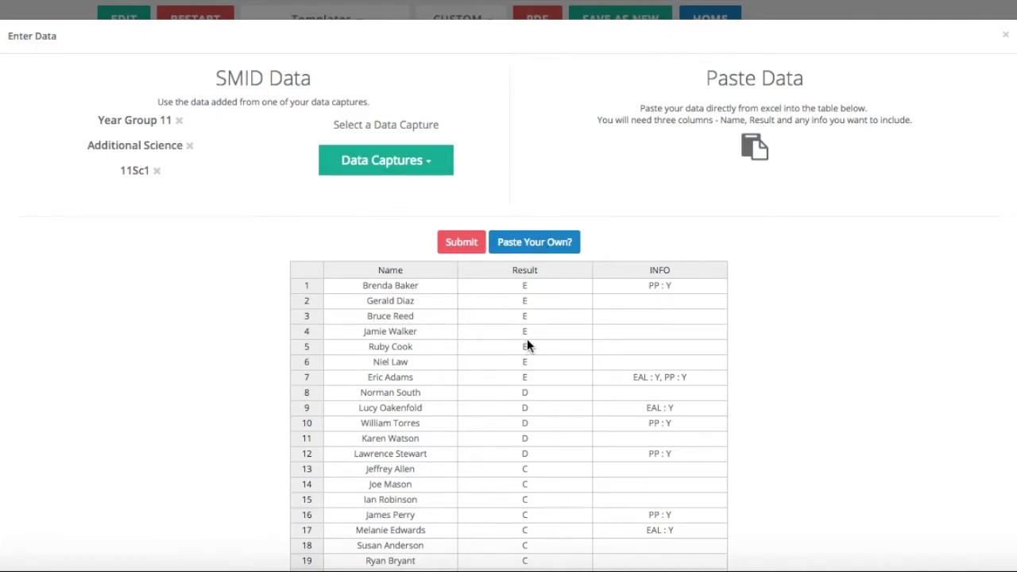
Enter LI as the info for the student in row 2 and submit the class data.
{"action": "scroll", "coordinate": [554, 437], "scroll_direction": "down", "scroll_amount": 5}
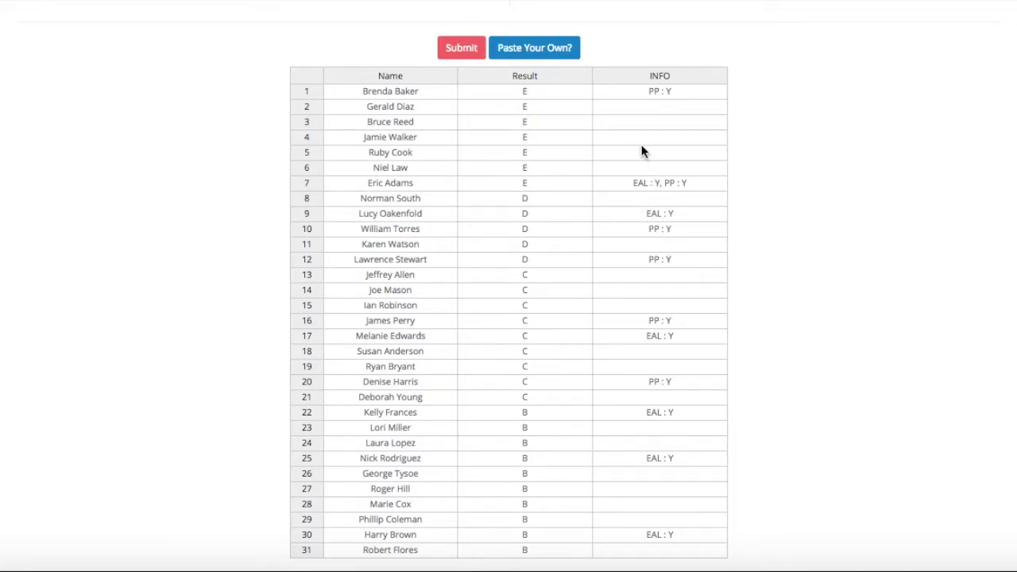
{"action": "left_click", "coordinate": [643, 109]}
{"action": "double_click", "coordinate": [648, 109]}
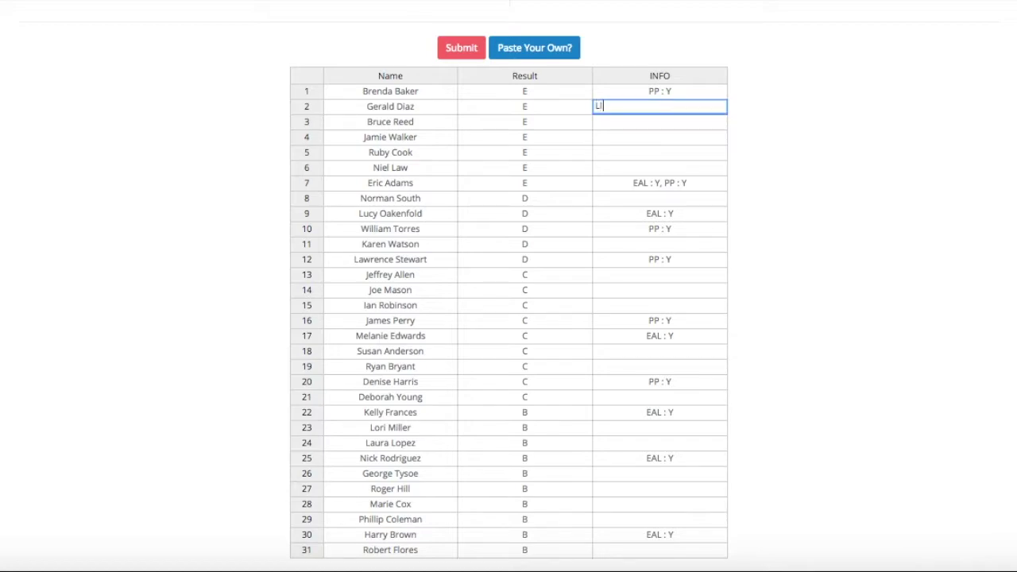
{"action": "type", "text": "LI"}
{"action": "scroll", "coordinate": [771, 166], "scroll_direction": "up", "scroll_amount": 2}
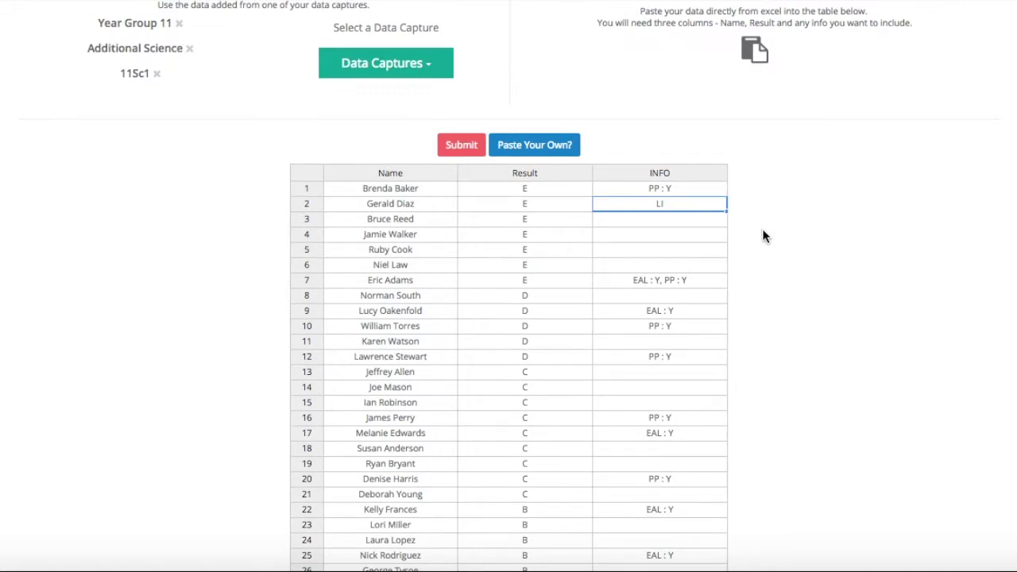
{"action": "scroll", "coordinate": [759, 237], "scroll_direction": "up", "scroll_amount": 1}
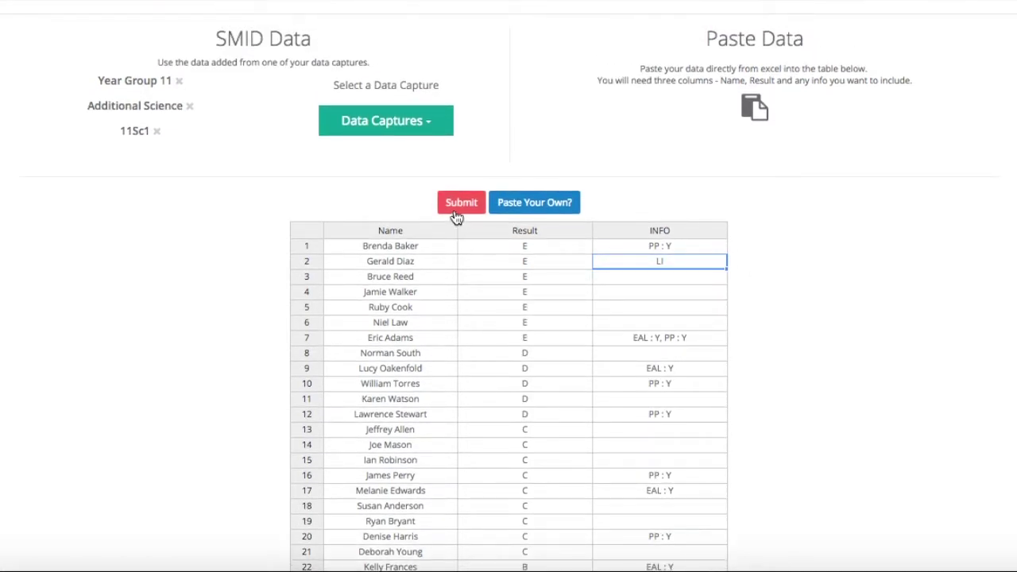
{"action": "left_click", "coordinate": [455, 204]}
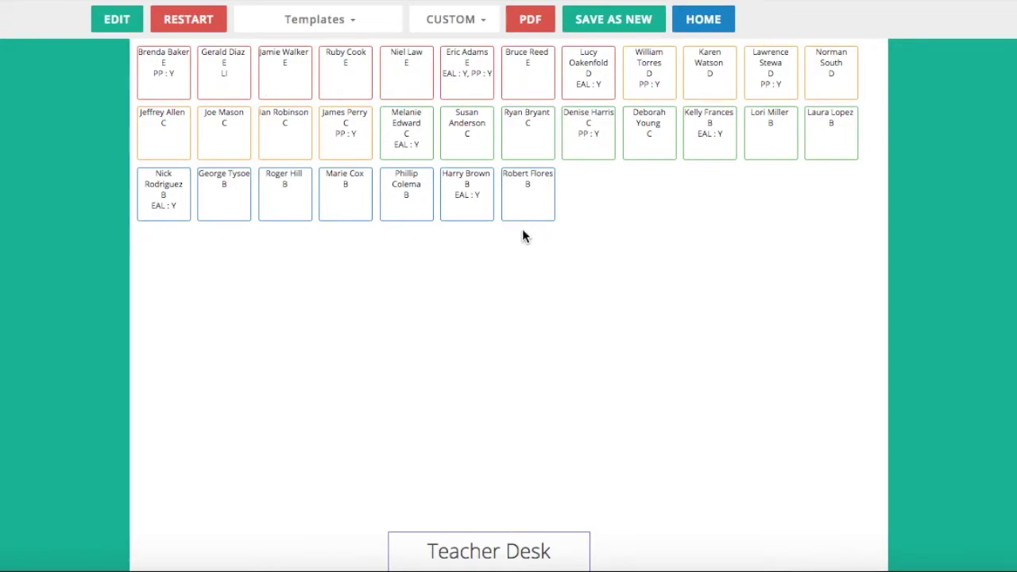
Apply the High-Mid group template and rearrange it by moving the middle table backwards and exchanging students between two tables.
{"action": "left_click", "coordinate": [344, 19]}
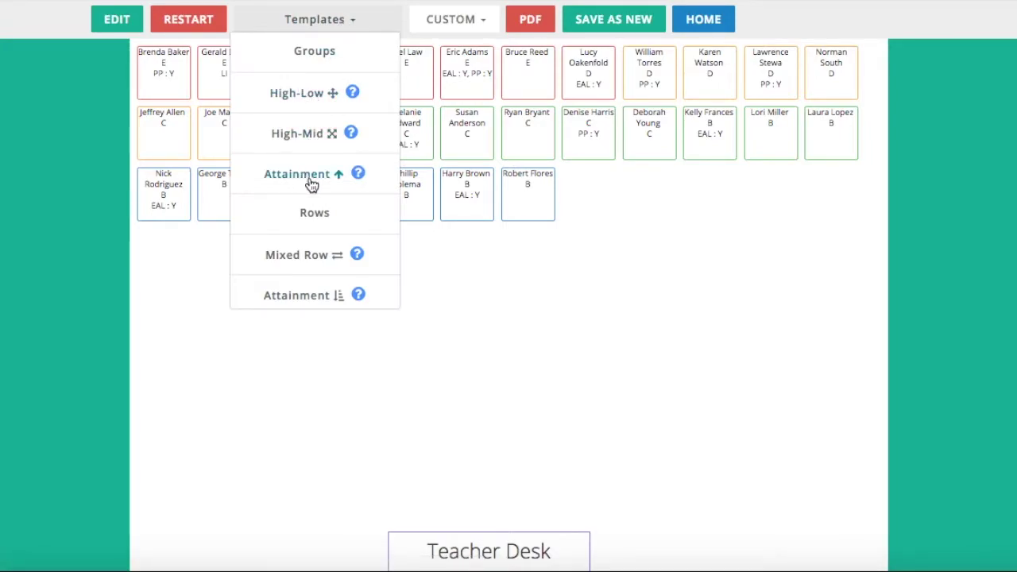
{"action": "left_click", "coordinate": [298, 135]}
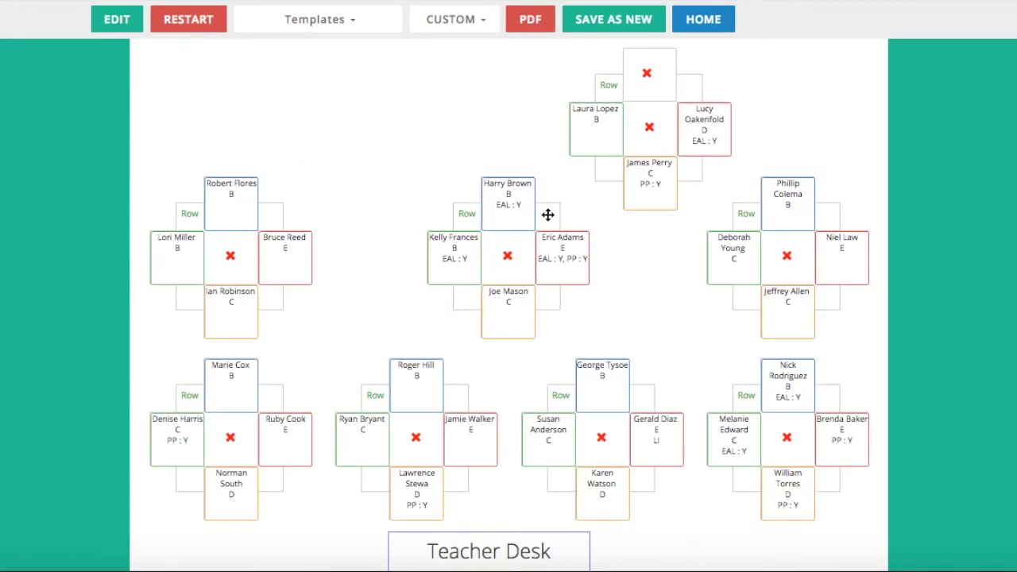
{"action": "left_click_drag", "start_coordinate": [545, 212], "coordinate": [437, 114]}
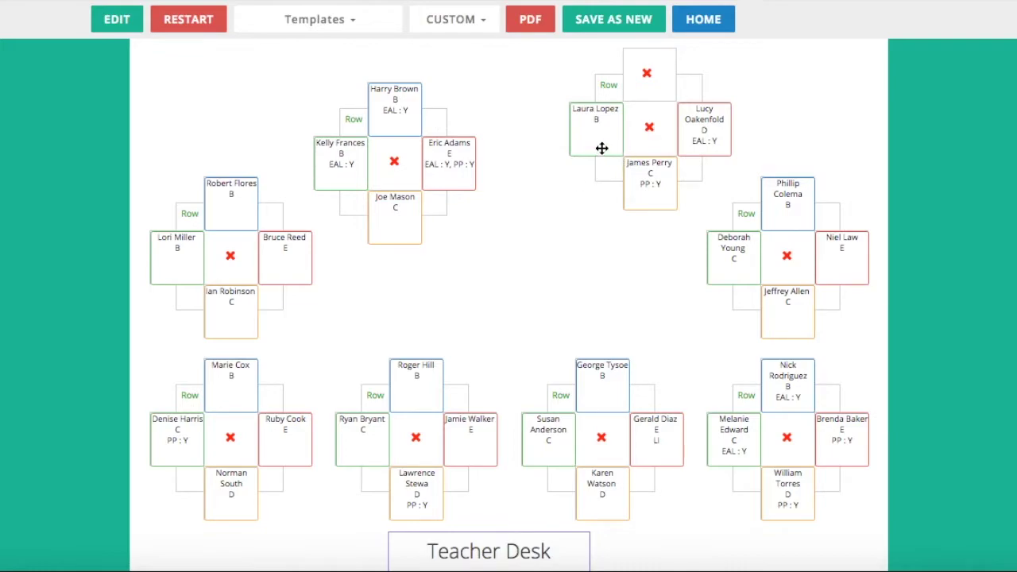
{"action": "left_click_drag", "start_coordinate": [602, 367], "coordinate": [648, 73]}
{"action": "left_click_drag", "start_coordinate": [694, 117], "coordinate": [604, 373]}
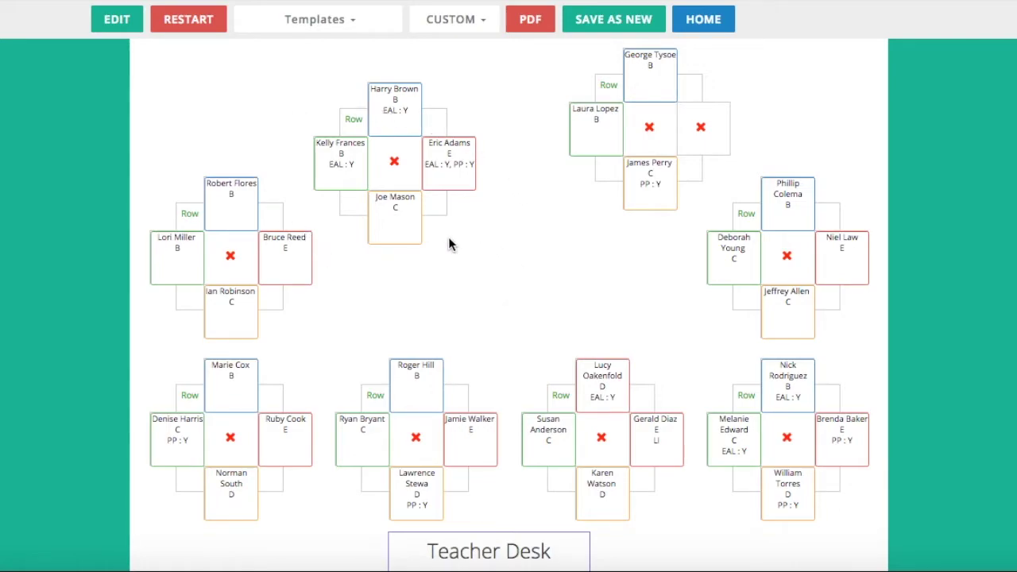
Apply the Mixed Row template and combine the desk pairs farthest from the teacher desk into two tables of four.
{"action": "left_click", "coordinate": [359, 26]}
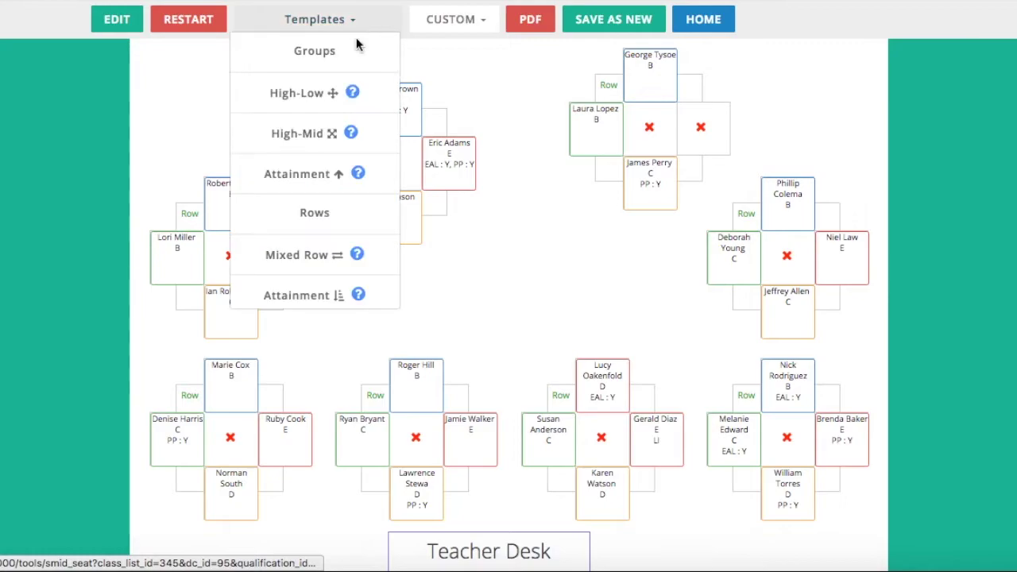
{"action": "left_click", "coordinate": [307, 260]}
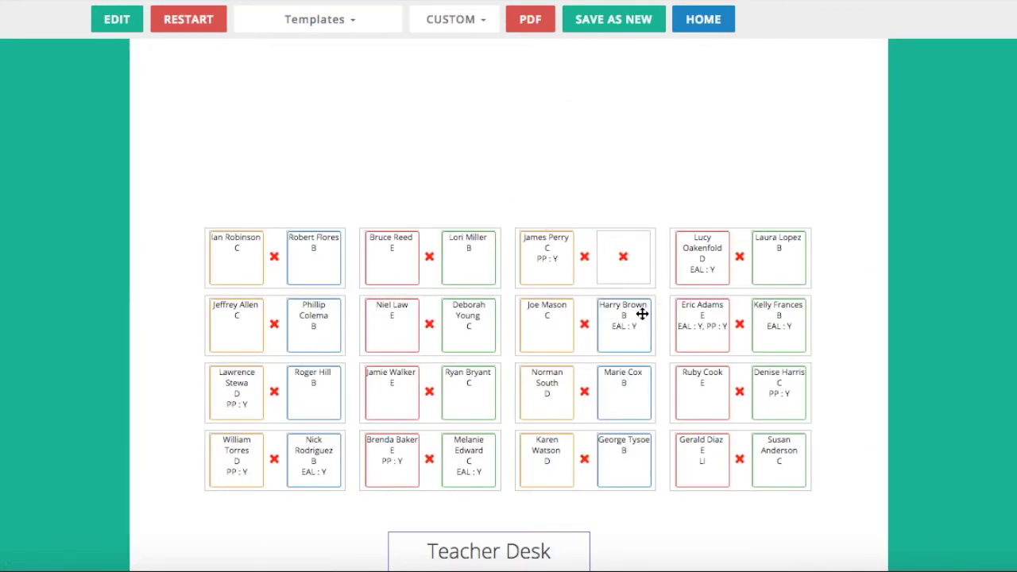
{"action": "left_click_drag", "start_coordinate": [585, 234], "coordinate": [557, 135]}
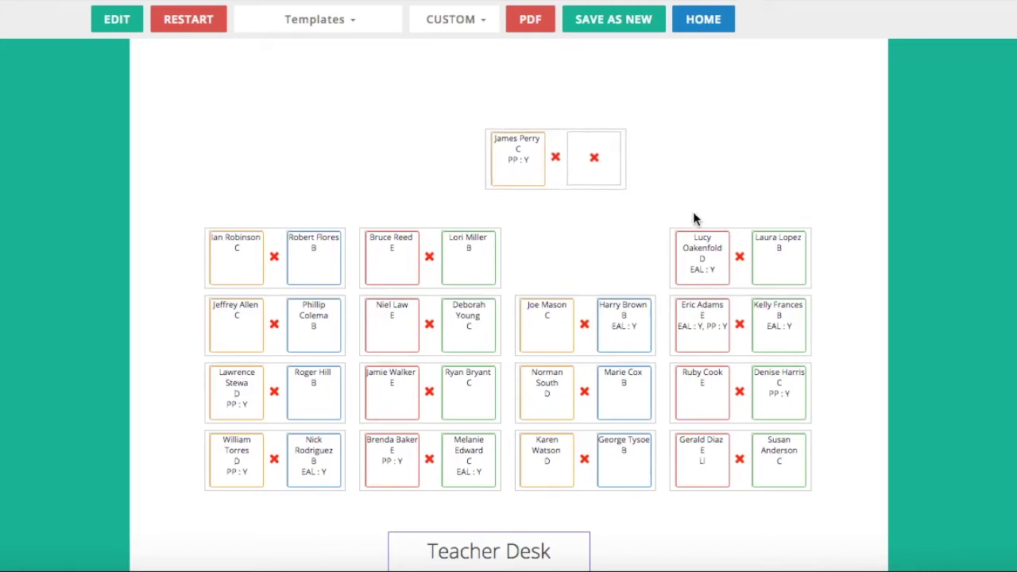
{"action": "left_click_drag", "start_coordinate": [728, 234], "coordinate": [700, 130]}
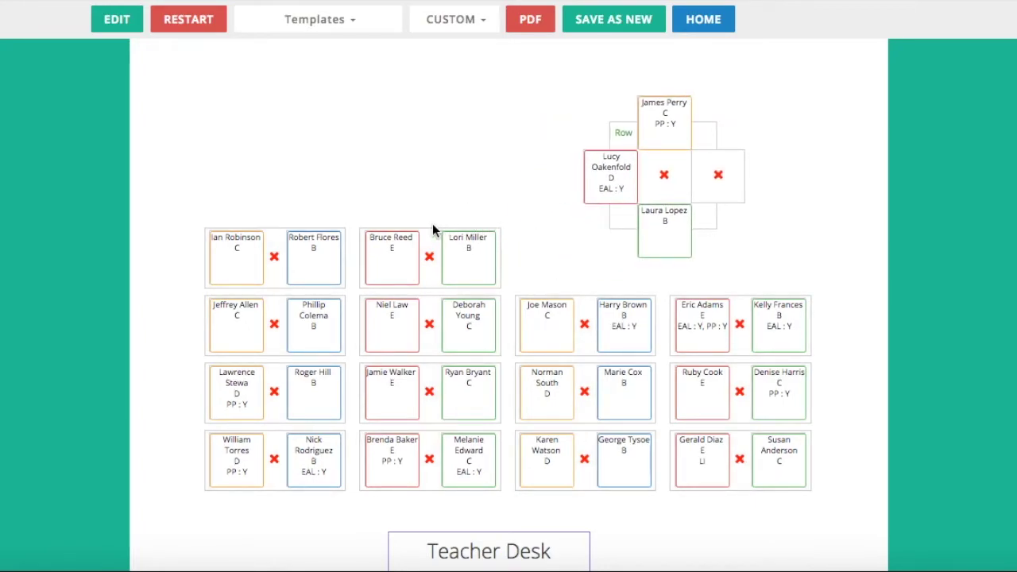
{"action": "left_click_drag", "start_coordinate": [432, 231], "coordinate": [402, 102]}
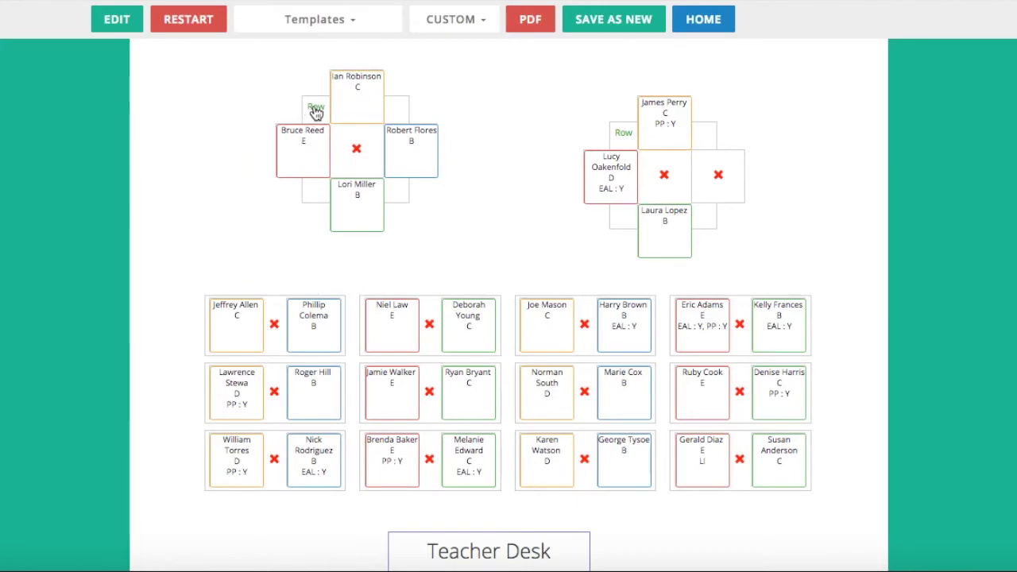
Split the fully occupied table of four into two rows and move its B-grade student with a green border to the other table's empty seat.
{"action": "left_click", "coordinate": [316, 112]}
{"action": "left_click_drag", "start_coordinate": [291, 163], "coordinate": [281, 143]}
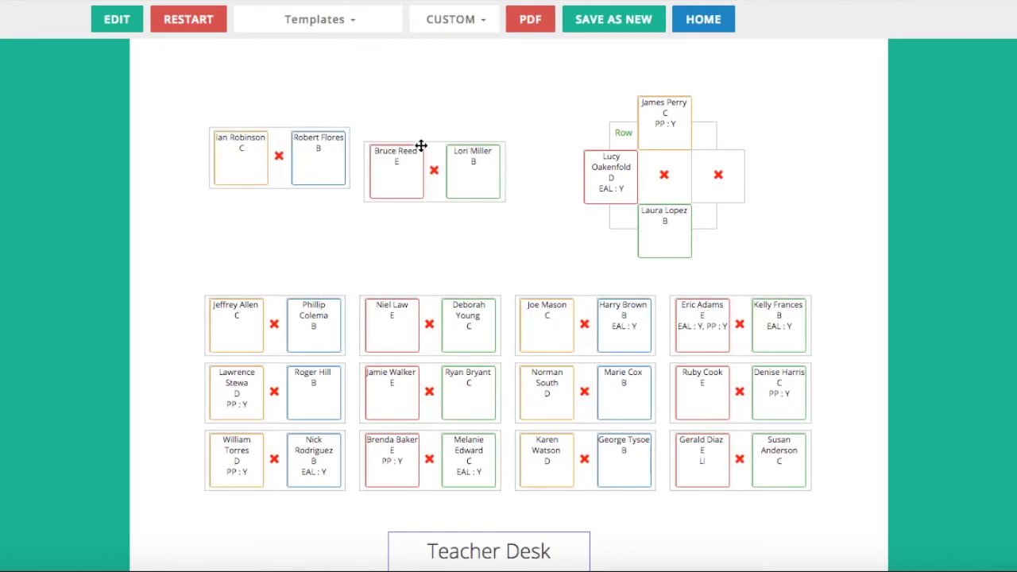
{"action": "left_click_drag", "start_coordinate": [421, 146], "coordinate": [715, 188]}
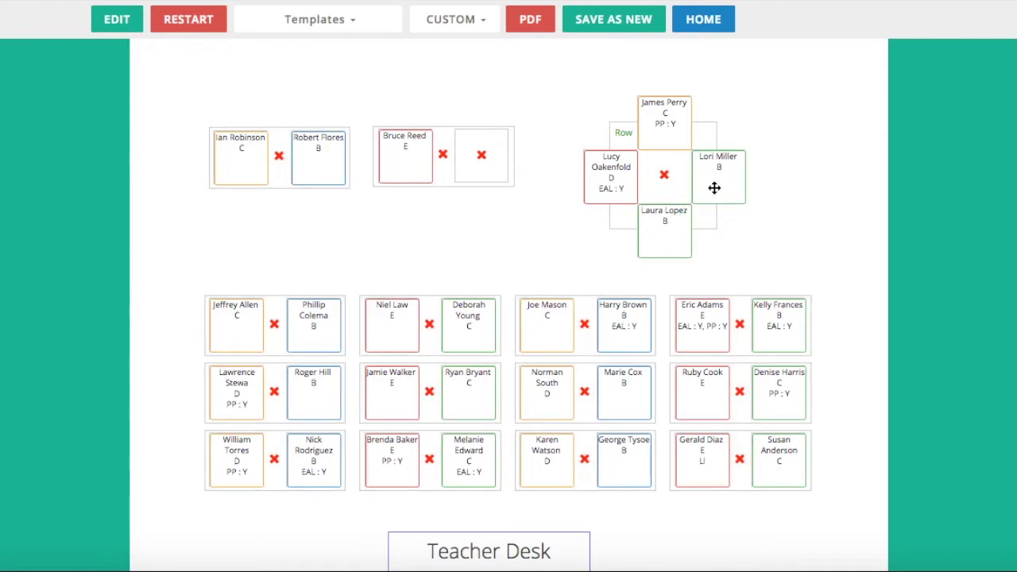
Add a single desk in the gap behind the desk rows and seat the B-grade student from the front of the four-seat table there.
{"action": "left_click", "coordinate": [463, 29]}
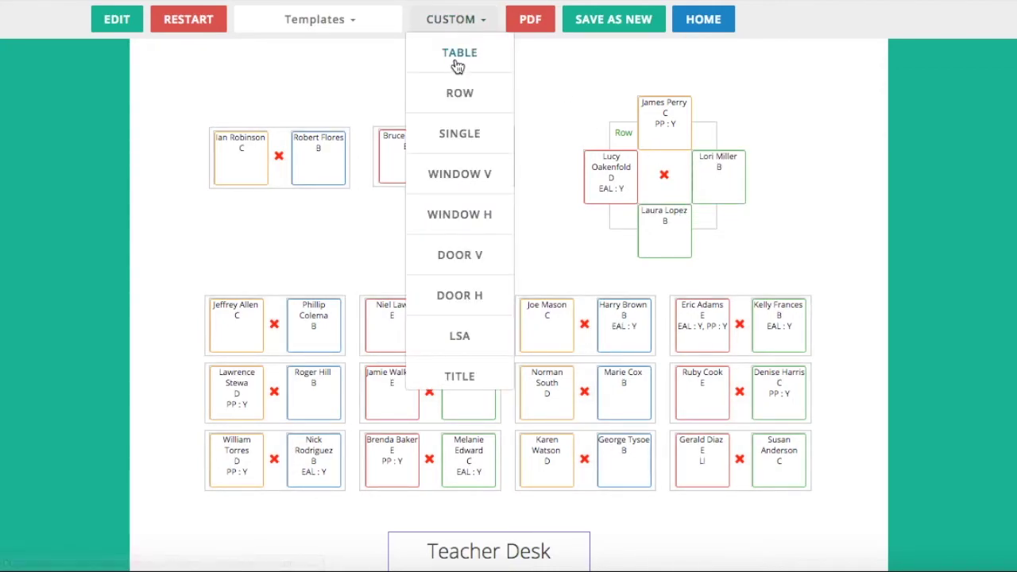
{"action": "left_click", "coordinate": [461, 135]}
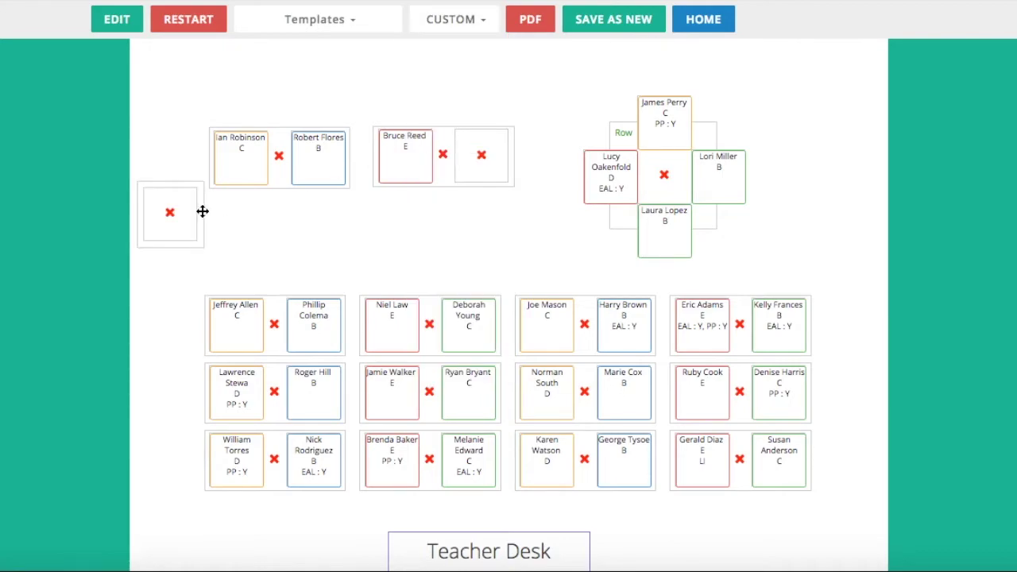
{"action": "left_click_drag", "start_coordinate": [203, 211], "coordinate": [490, 247]}
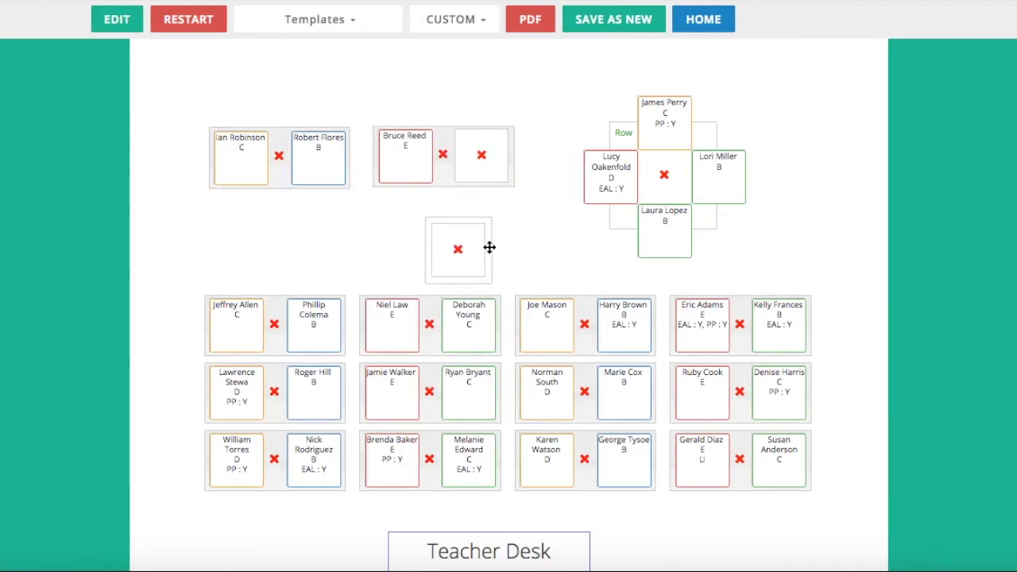
{"action": "left_click_drag", "start_coordinate": [656, 231], "coordinate": [461, 252]}
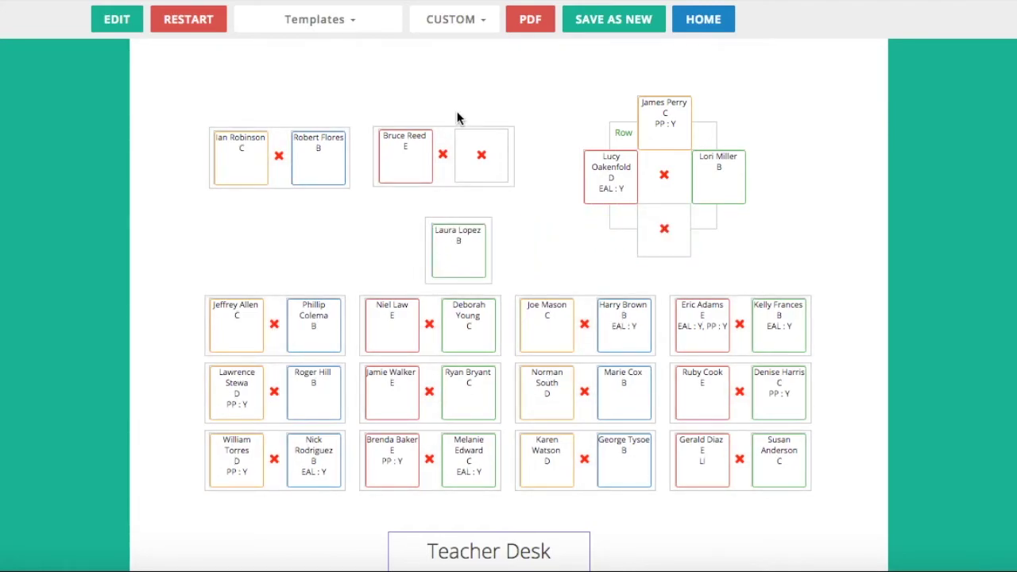
Add a second single desk beside the first and seat the D-grade student with EAL from the four-seat table there.
{"action": "left_click", "coordinate": [452, 19]}
{"action": "left_click", "coordinate": [465, 134]}
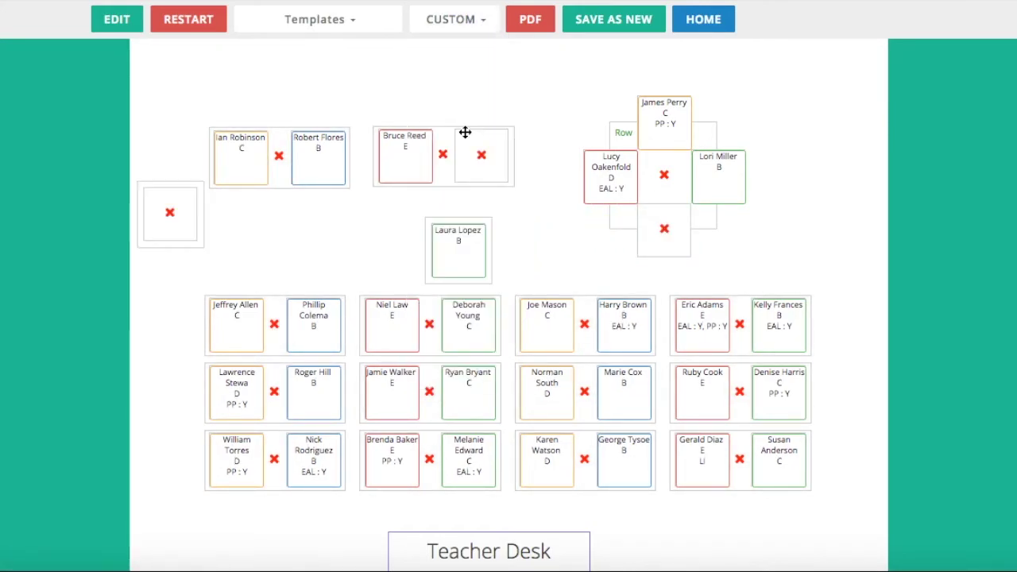
{"action": "left_click_drag", "start_coordinate": [199, 213], "coordinate": [329, 243]}
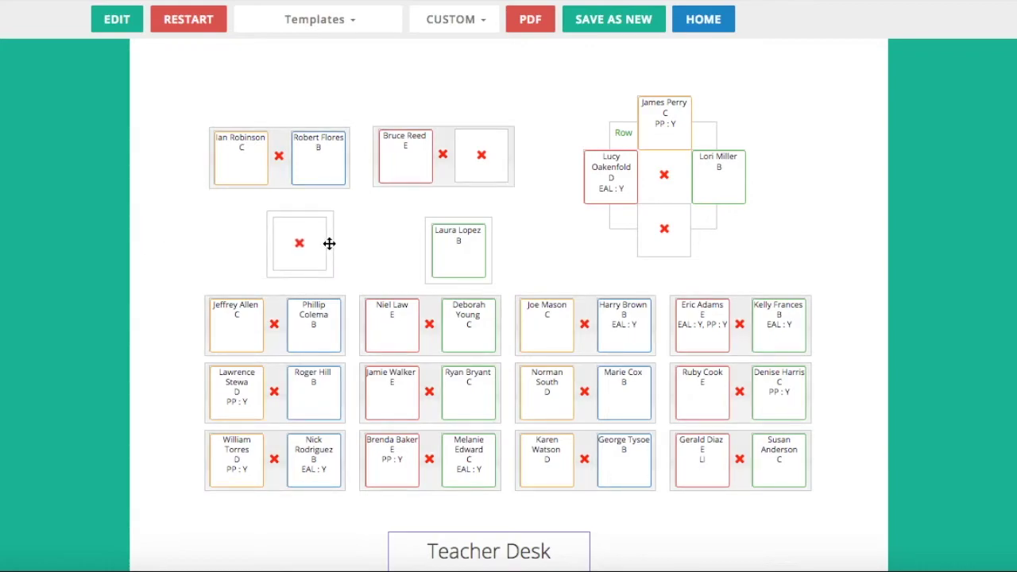
{"action": "left_click_drag", "start_coordinate": [626, 180], "coordinate": [324, 247]}
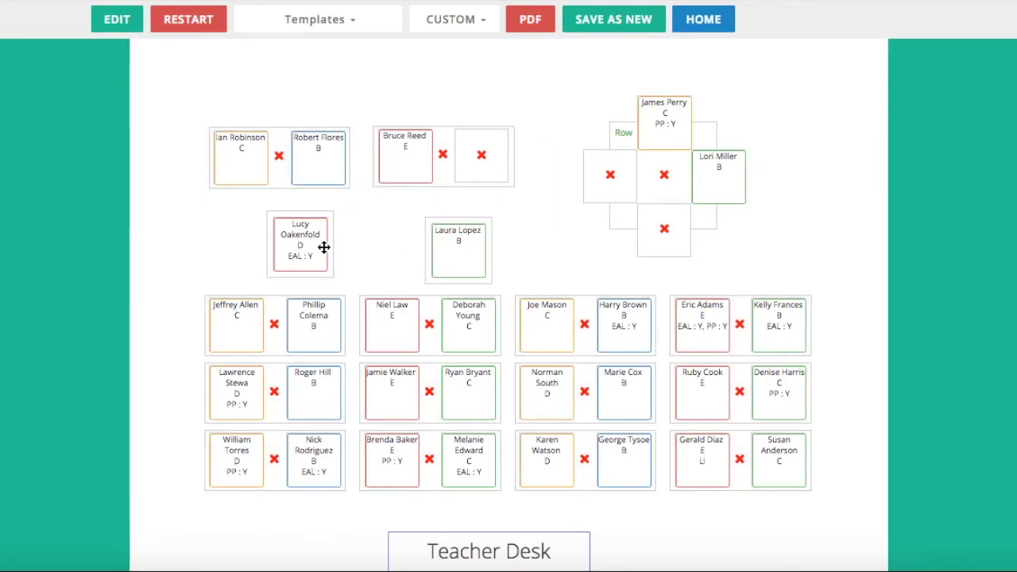
{"action": "left_click", "coordinate": [464, 19]}
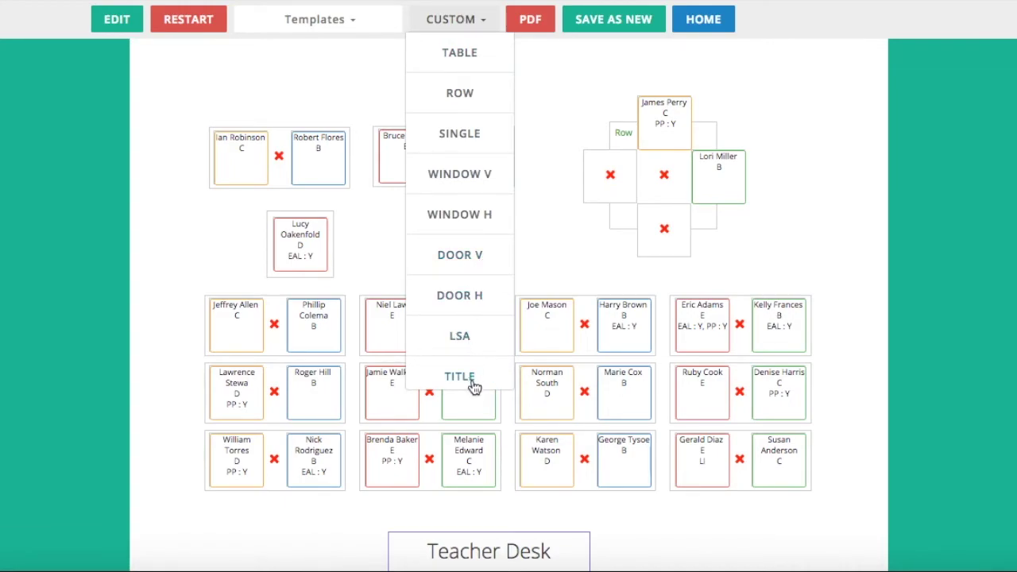
{"action": "left_click", "coordinate": [572, 107]}
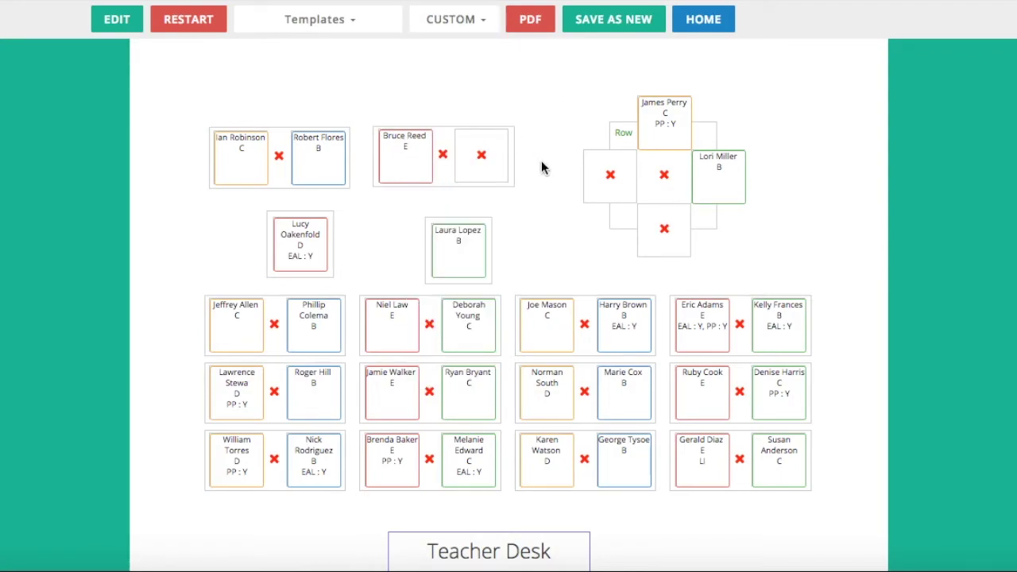
Save the layout as a new seating plan and move the partly empty table of four farther from the teacher desk, toward the back corner.
{"action": "left_click", "coordinate": [617, 19]}
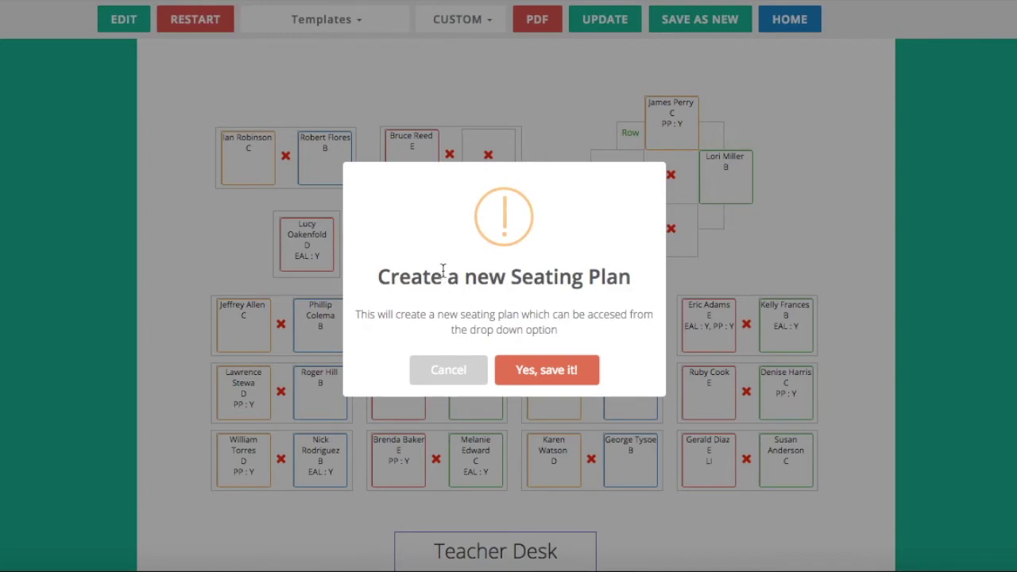
{"action": "left_click", "coordinate": [570, 373]}
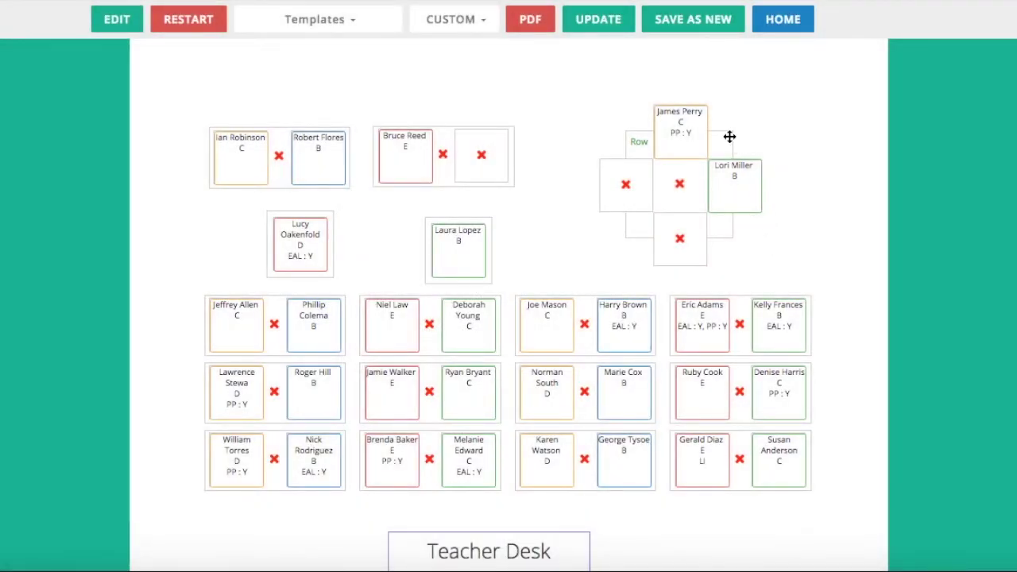
{"action": "left_click_drag", "start_coordinate": [731, 136], "coordinate": [753, 103]}
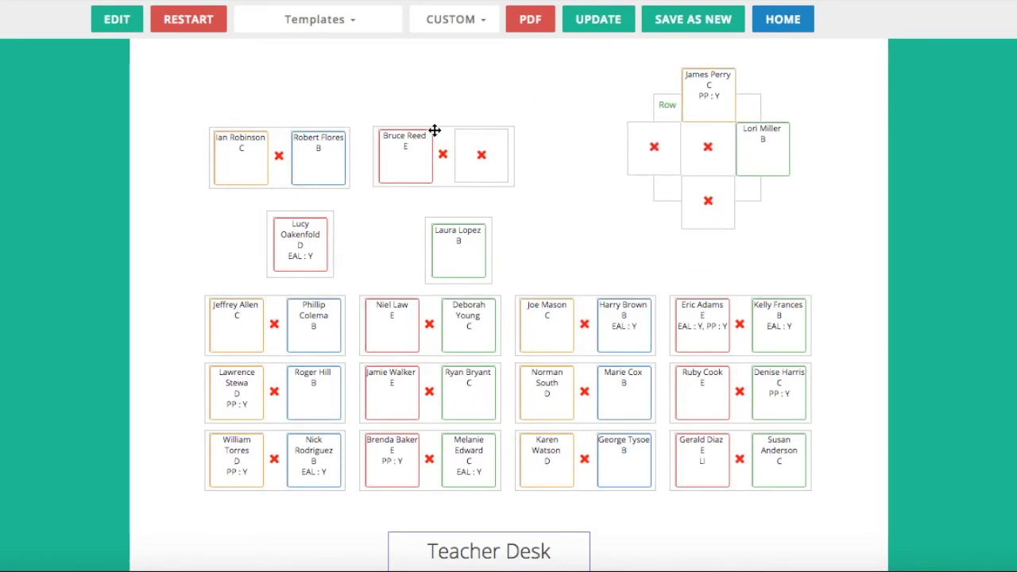
Combine the two desk pairs at the back into a table of four and update the saved seating plan.
{"action": "left_click_drag", "start_coordinate": [434, 130], "coordinate": [444, 104]}
{"action": "left_click", "coordinate": [591, 27]}
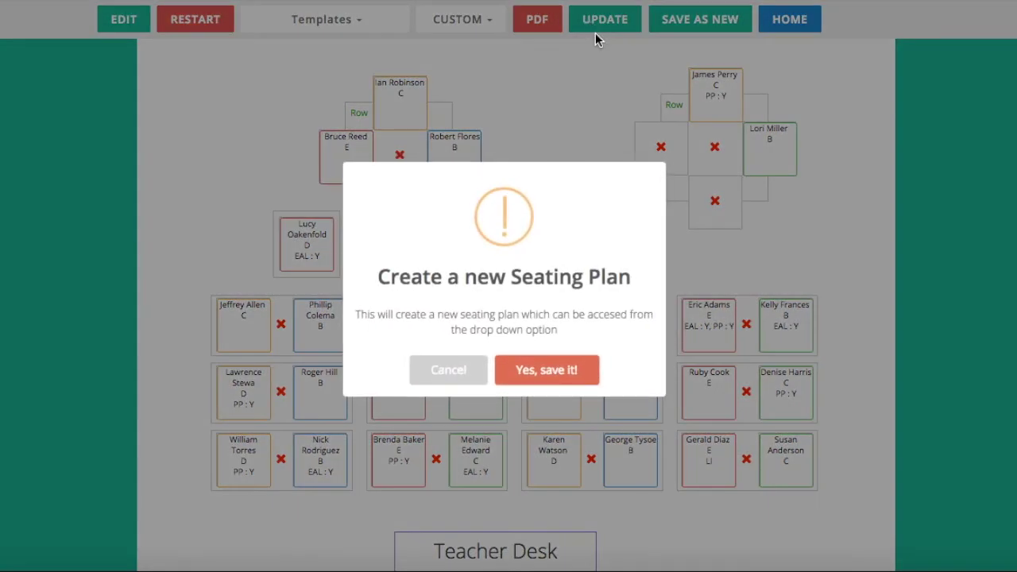
{"action": "left_click", "coordinate": [542, 371]}
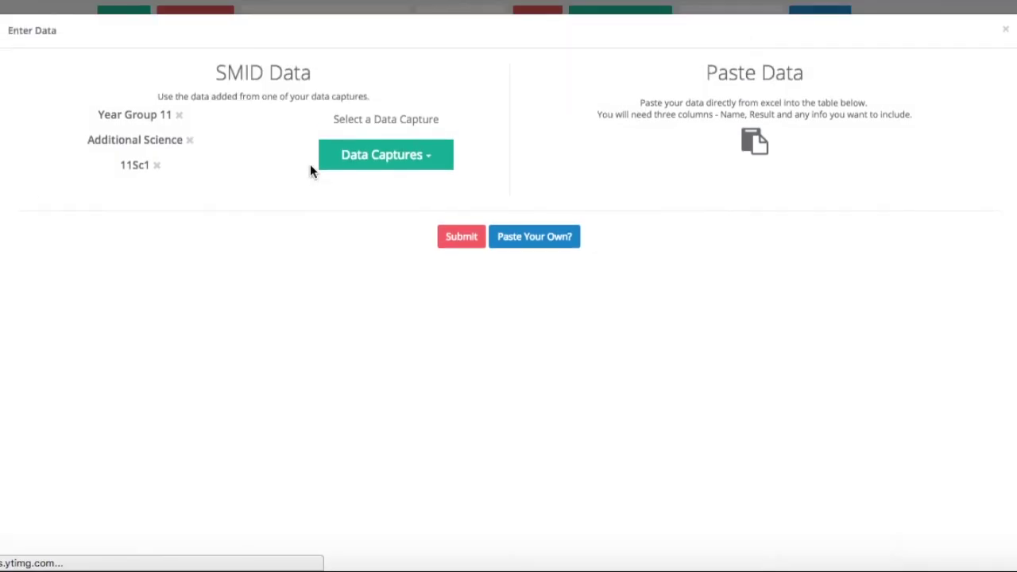
Load the Year Group 11 Additional Science 11Sc1 data and open the second saved seating plan, 11Sc1-08-09-2016.
{"action": "left_click", "coordinate": [462, 243]}
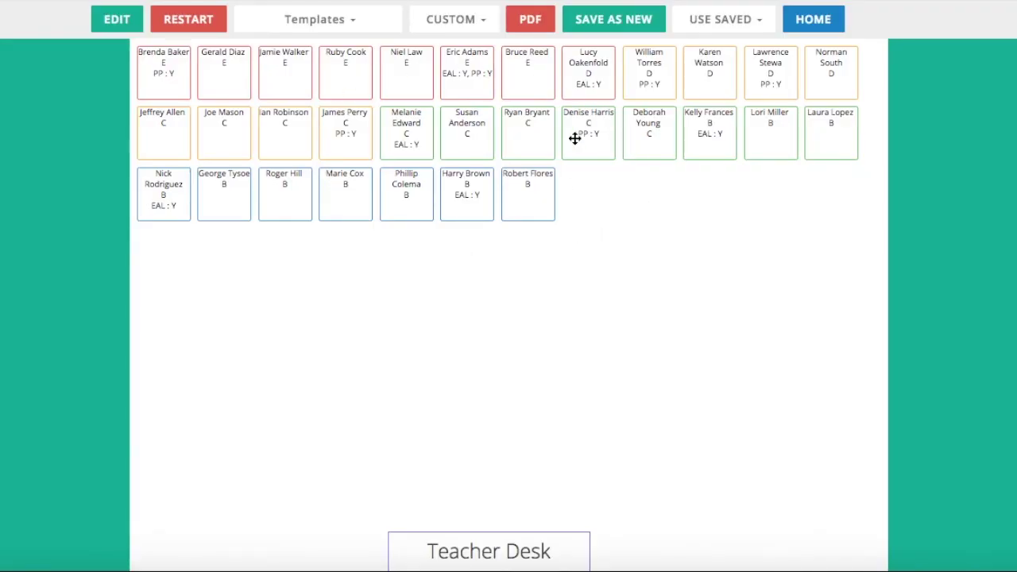
{"action": "left_click", "coordinate": [705, 21]}
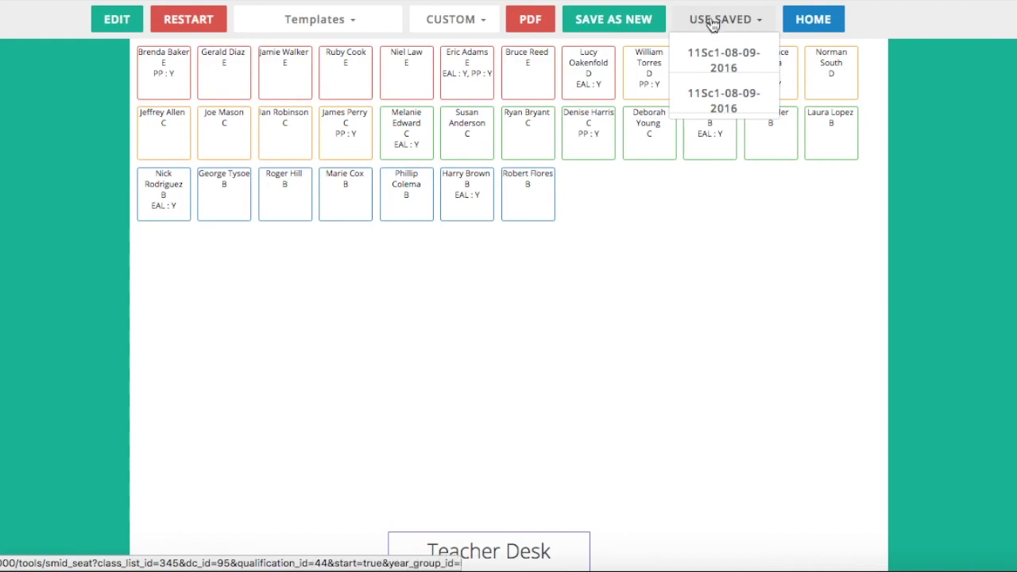
{"action": "left_click", "coordinate": [749, 105]}
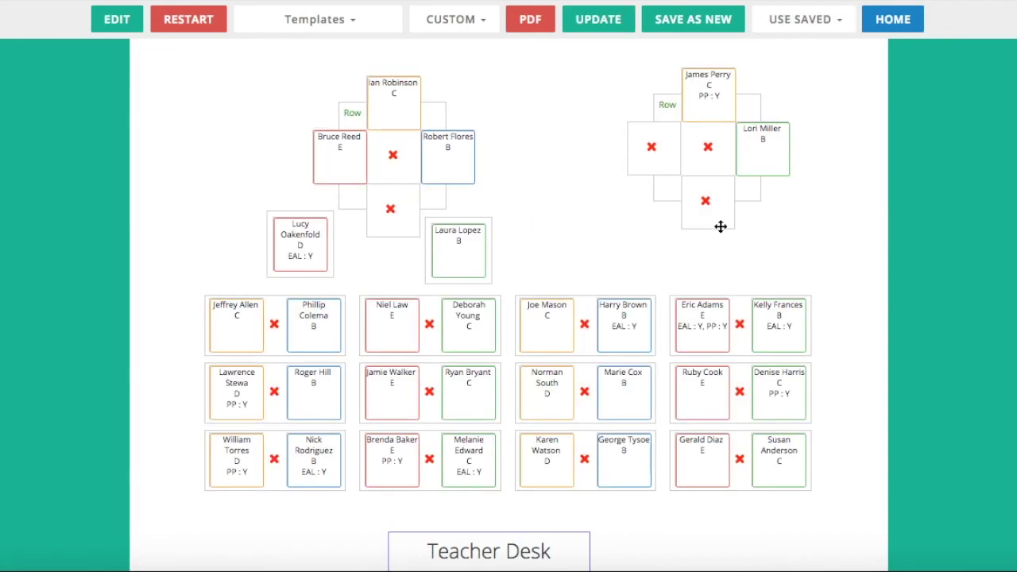